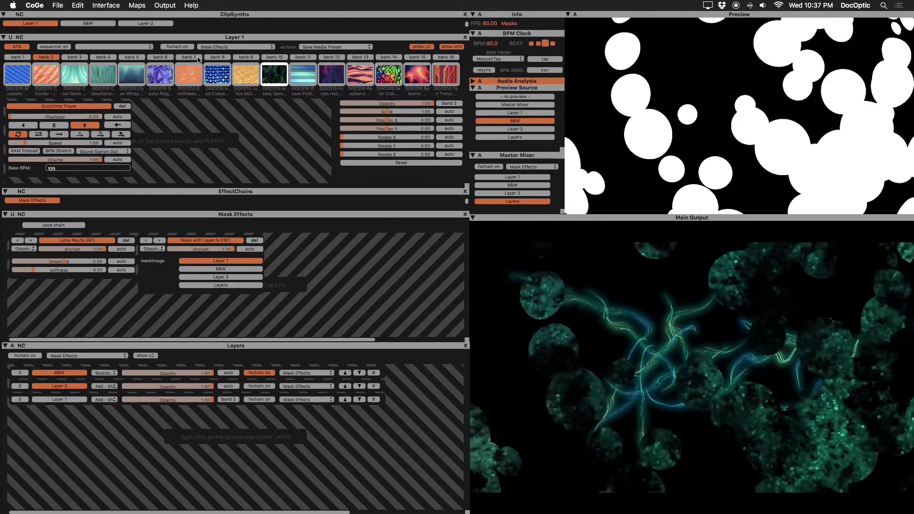
# - Browse the finished demo's B&W, Layer 1 and Layer 2 clip banks, ending on Layer 2
pyautogui.click(106, 24)
pyautogui.click(47, 24)
pyautogui.click(152, 24)
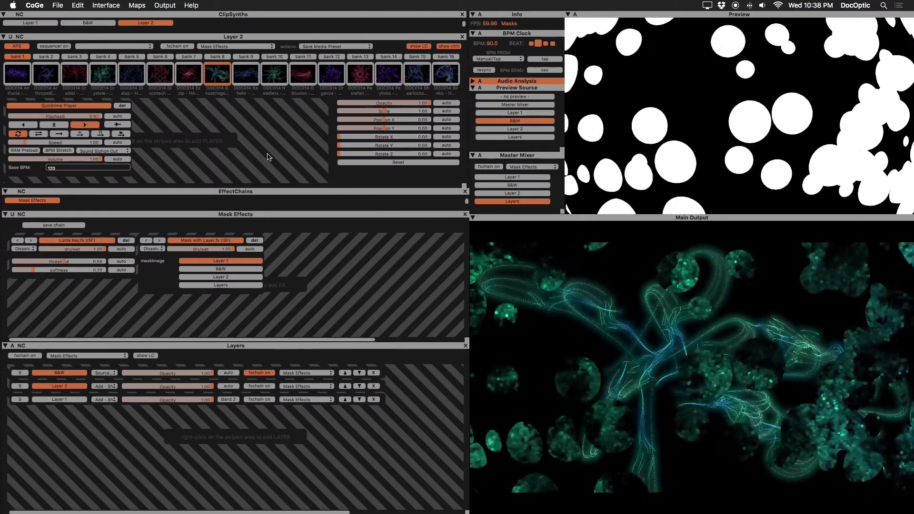
# - Empty the Layer 2, B&W and Layer 1 players and delete the Luma Key and Mask with Layer effects
pyautogui.click(126, 106)
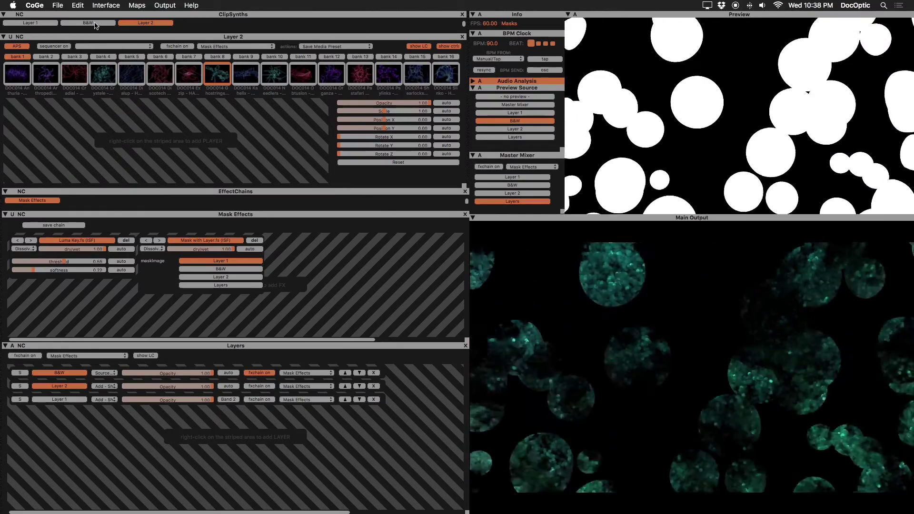
pyautogui.click(122, 106)
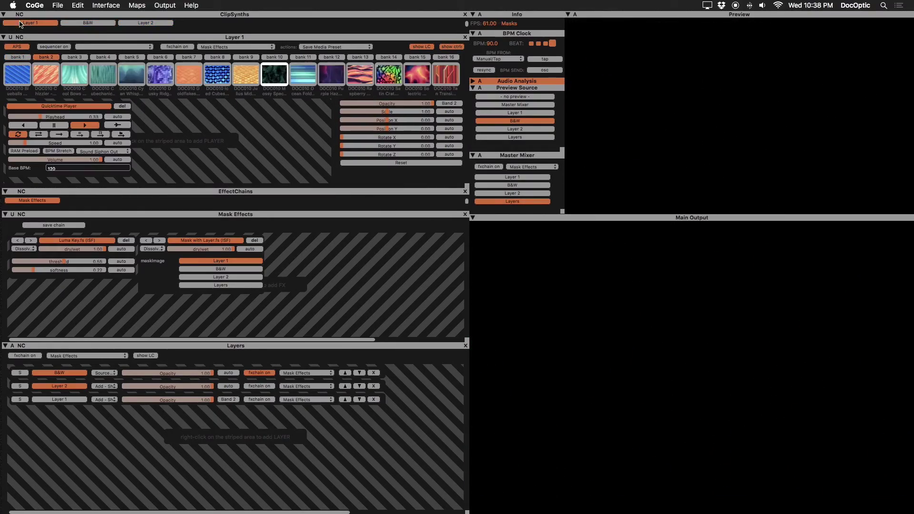
pyautogui.click(122, 107)
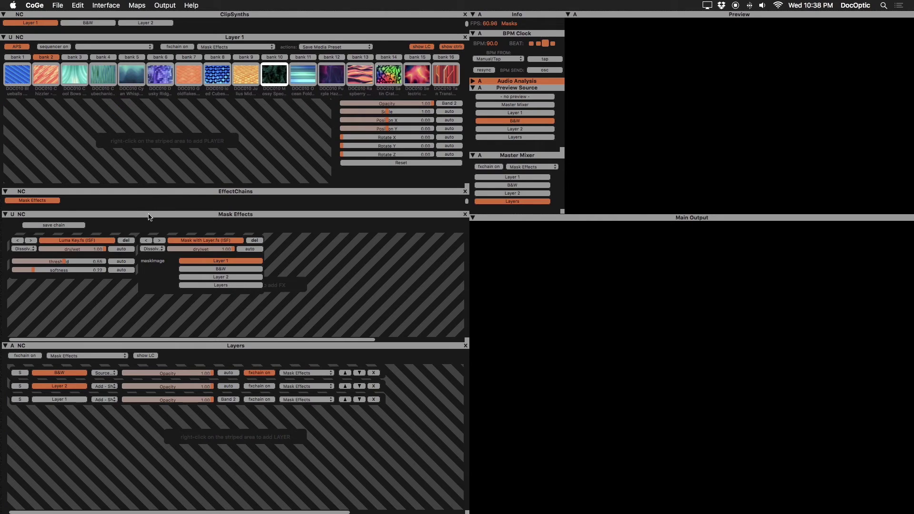
pyautogui.click(130, 241)
pyautogui.click(125, 241)
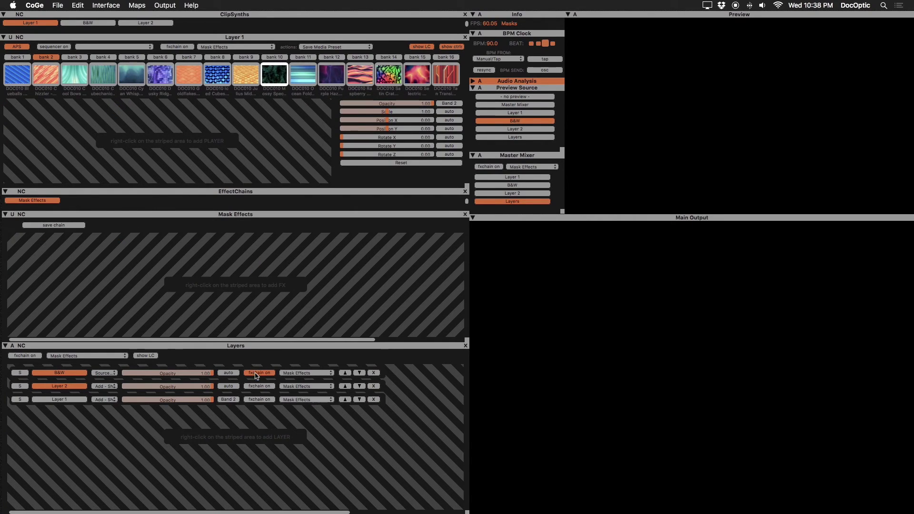
# - Set the B&W layer's blend mode to Add - Shader and select Layer 1
pyautogui.click(114, 373)
pyautogui.click(110, 255)
pyautogui.click(63, 401)
pyautogui.click(89, 23)
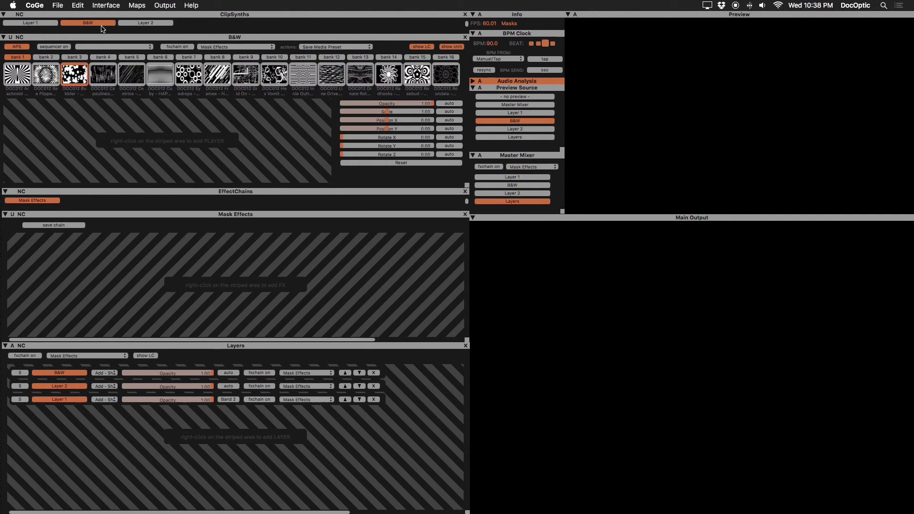
# - Load the first black-and-white clip on B&W and blue-teal colour clips on Layer 1 and Layer 2
pyautogui.click(14, 75)
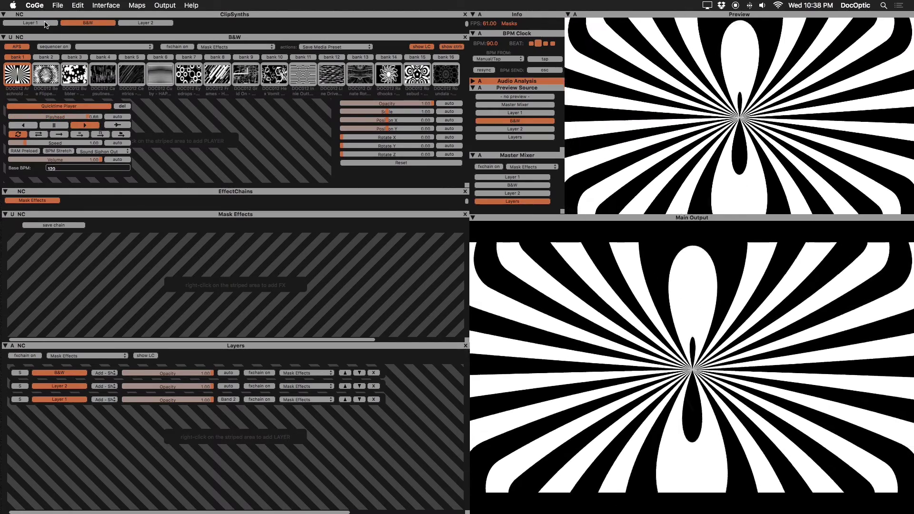
pyautogui.click(44, 24)
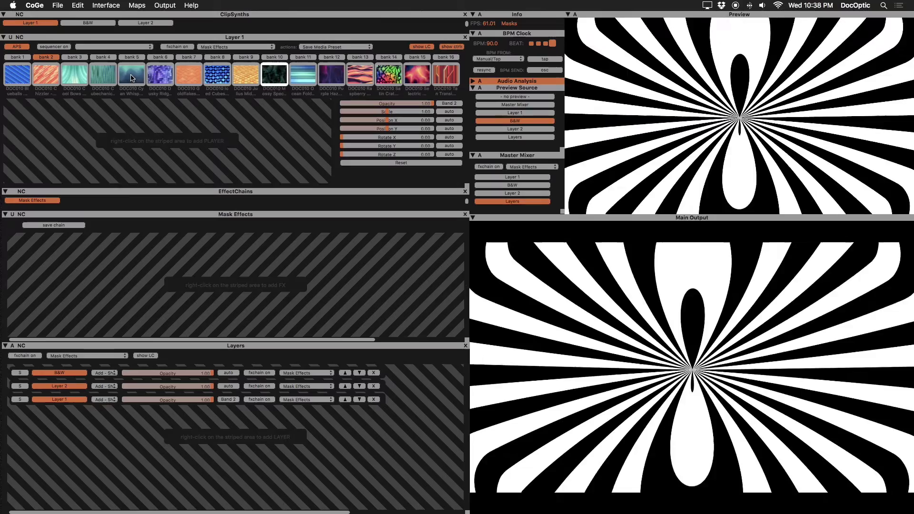
pyautogui.click(113, 82)
pyautogui.click(143, 24)
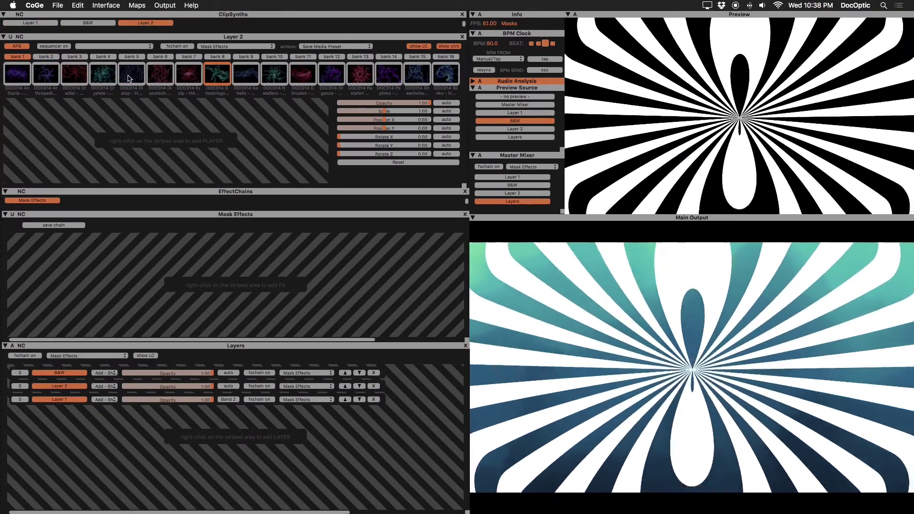
pyautogui.click(132, 77)
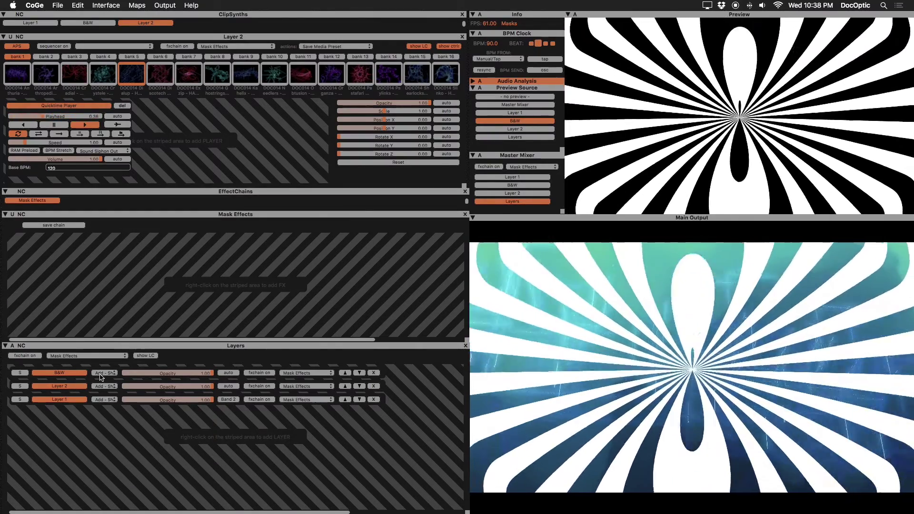
# - Set B&W's blend mode to Multiply - Shader and swap its clip for a white tile-grid pattern
pyautogui.click(100, 374)
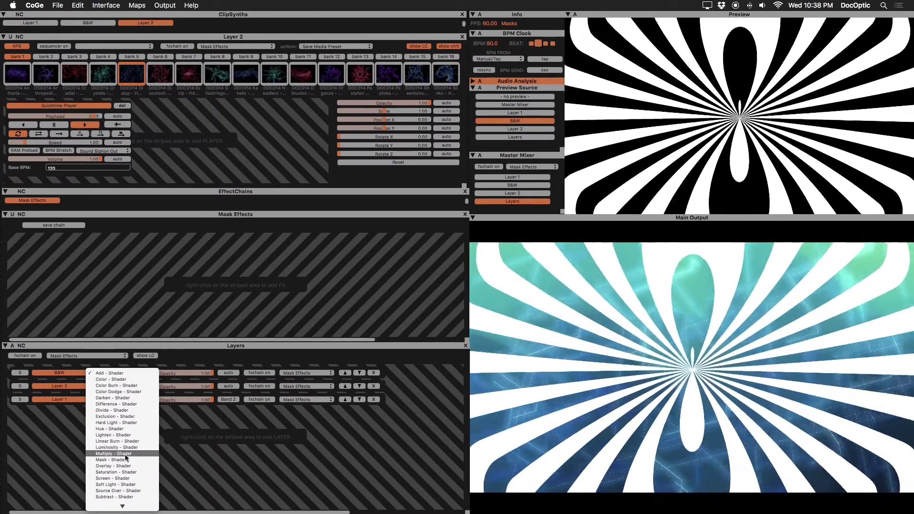
pyautogui.click(125, 454)
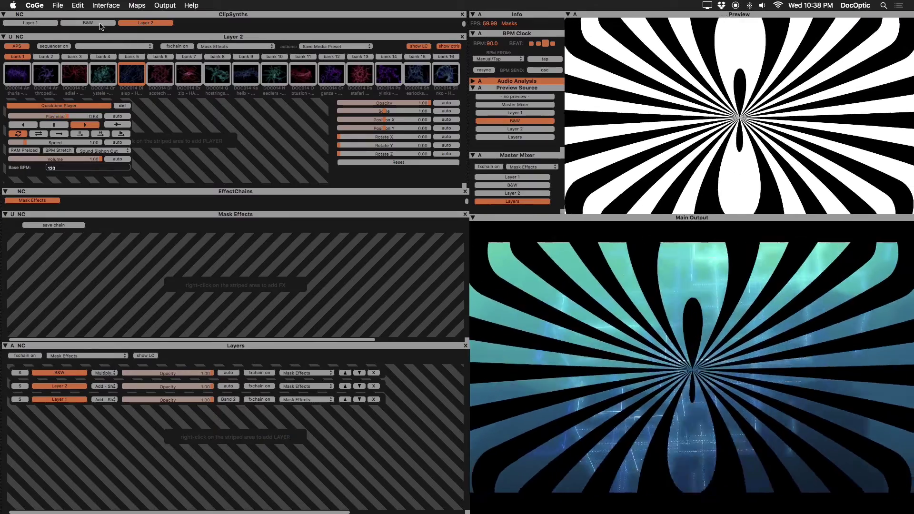
pyautogui.click(101, 23)
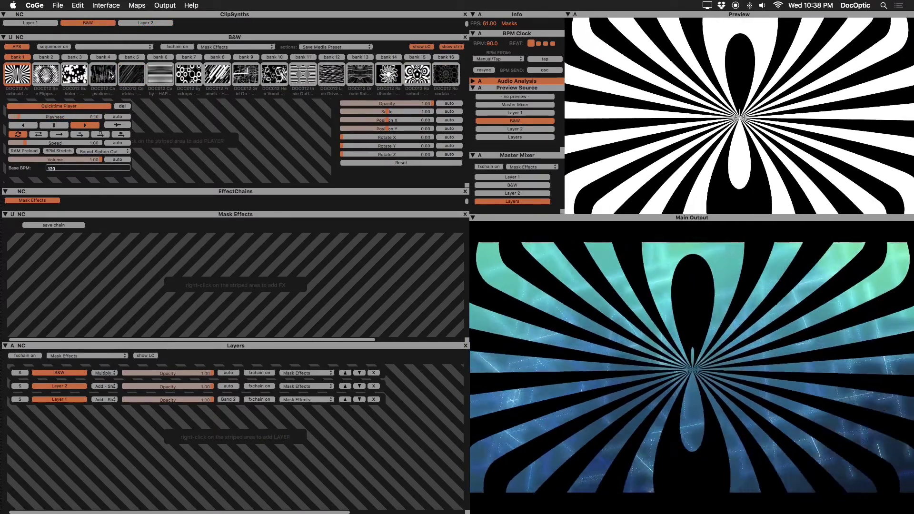
pyautogui.click(109, 74)
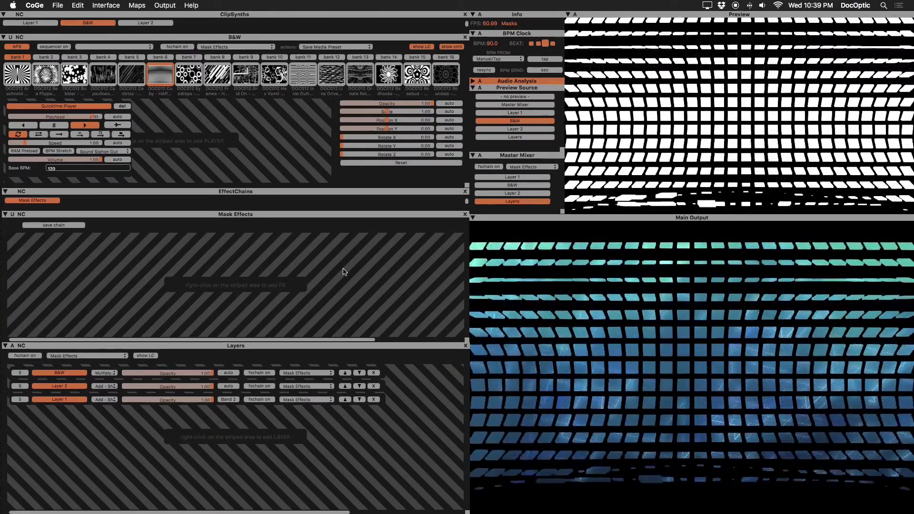
# - Add Mask with Layer.fs using B&W as maskImage, then switch the mask clip to circles, then diagonal bars
pyautogui.rightClick(73, 281)
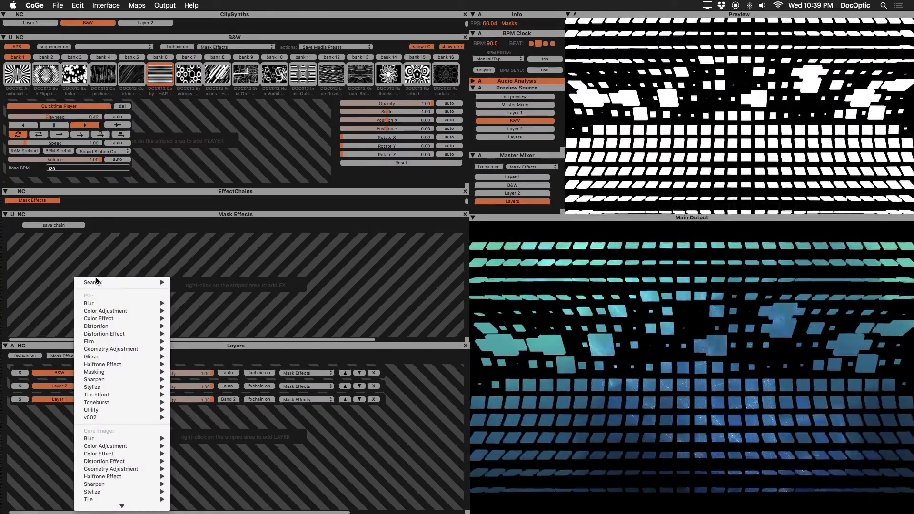
pyautogui.moveTo(126, 371)
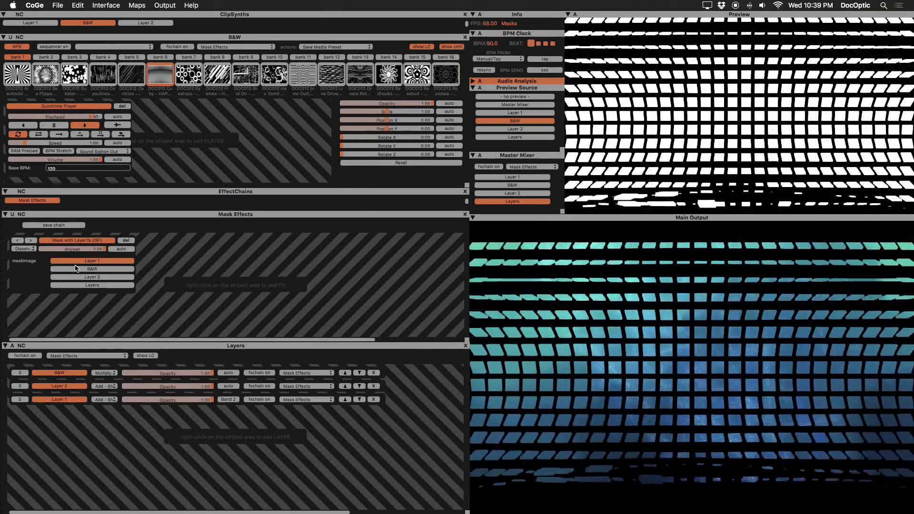
pyautogui.click(79, 270)
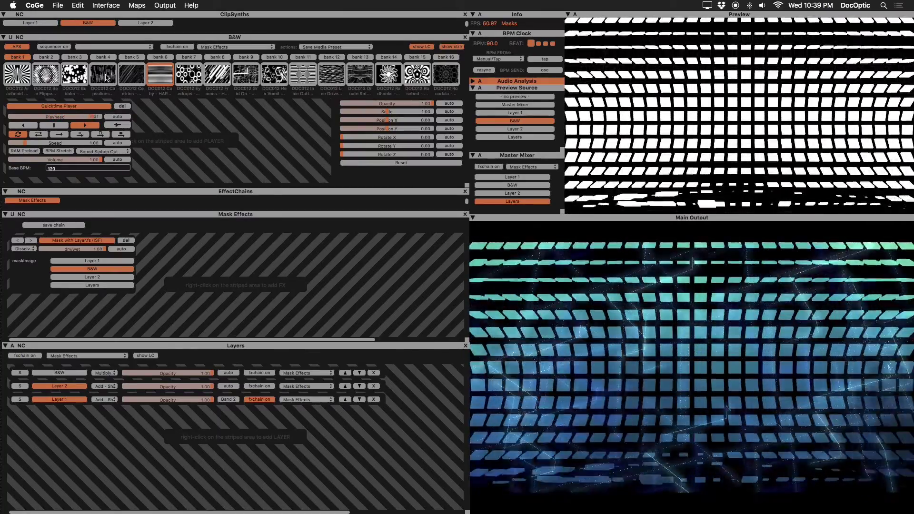
pyautogui.click(191, 75)
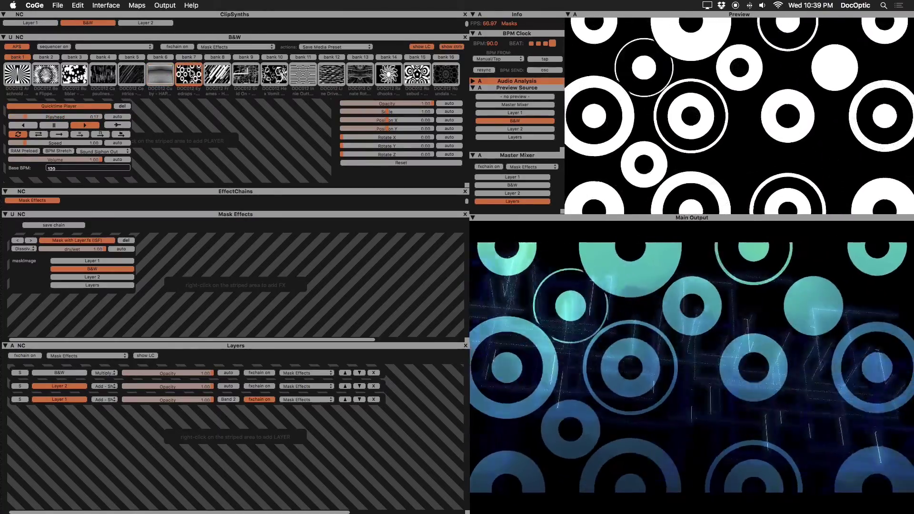
pyautogui.click(222, 77)
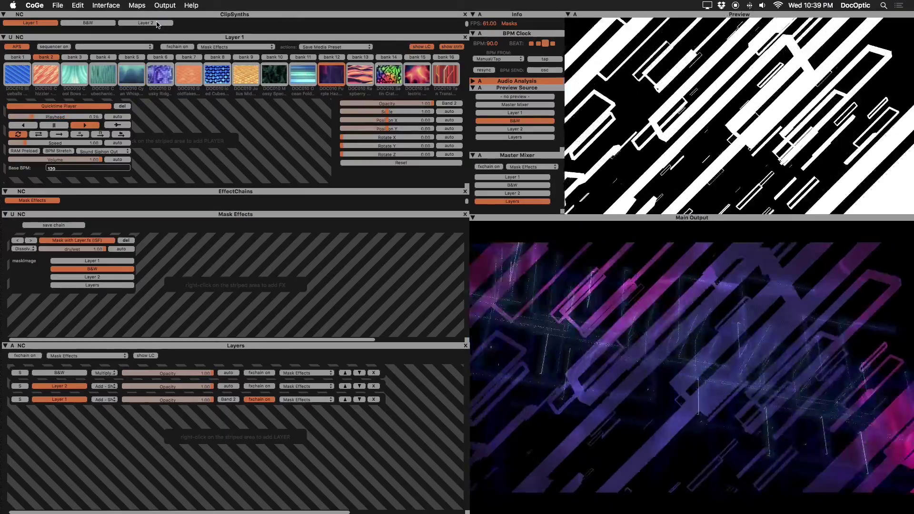
# - Set Layer 2's blend mode to Screen and turn on its 'fxchain on' to apply the mask effects
pyautogui.click(153, 23)
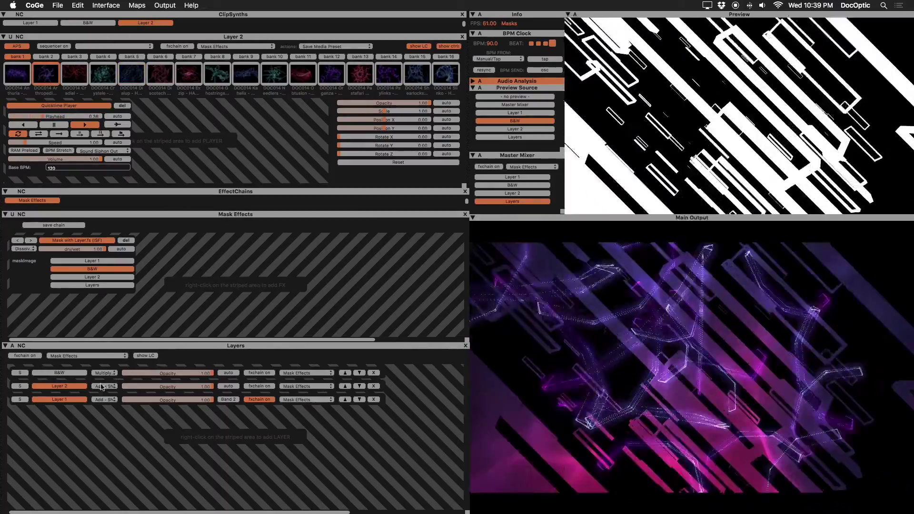
pyautogui.click(101, 387)
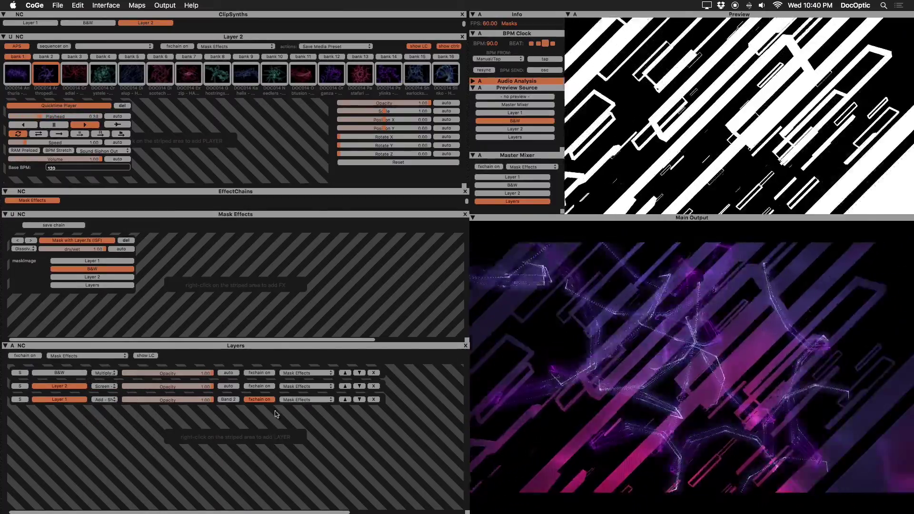
pyautogui.click(266, 388)
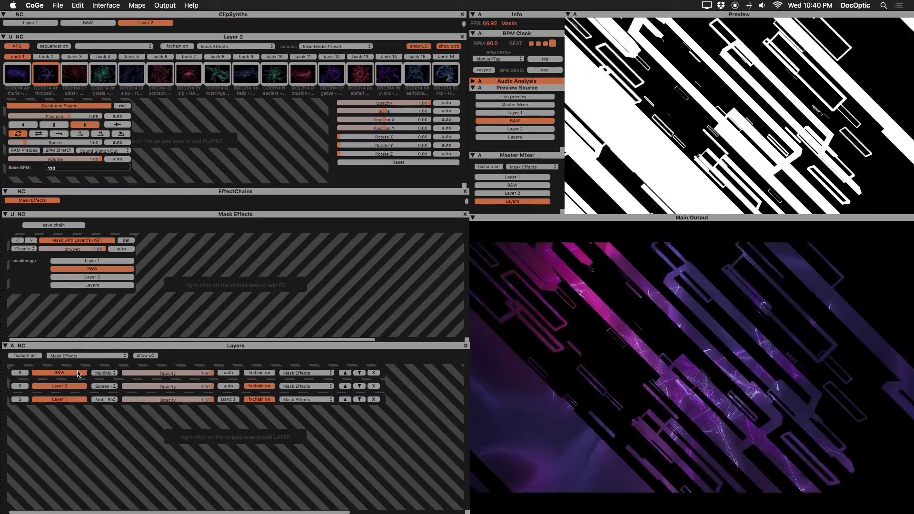
# - Delete Mask with Layer.fs and turn off 'fxchain on' for Layer 2 and Layer 1
pyautogui.click(126, 240)
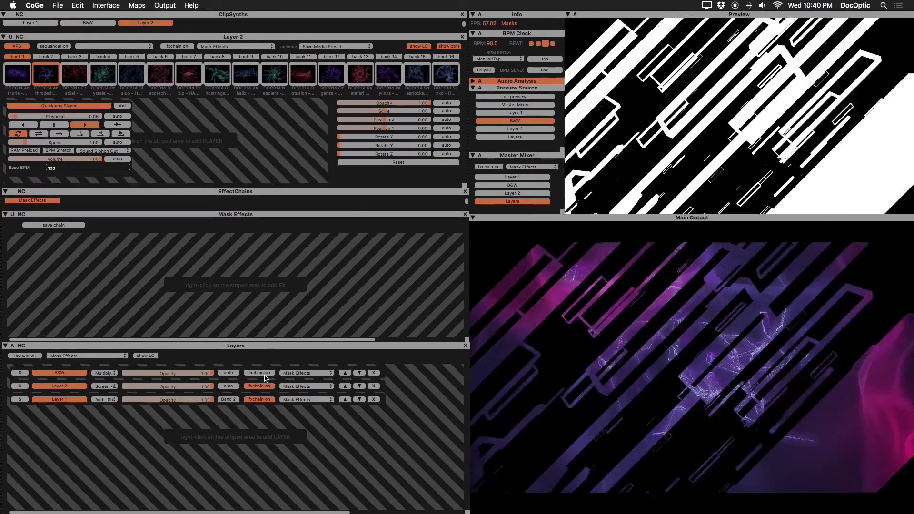
pyautogui.click(263, 387)
pyautogui.click(264, 401)
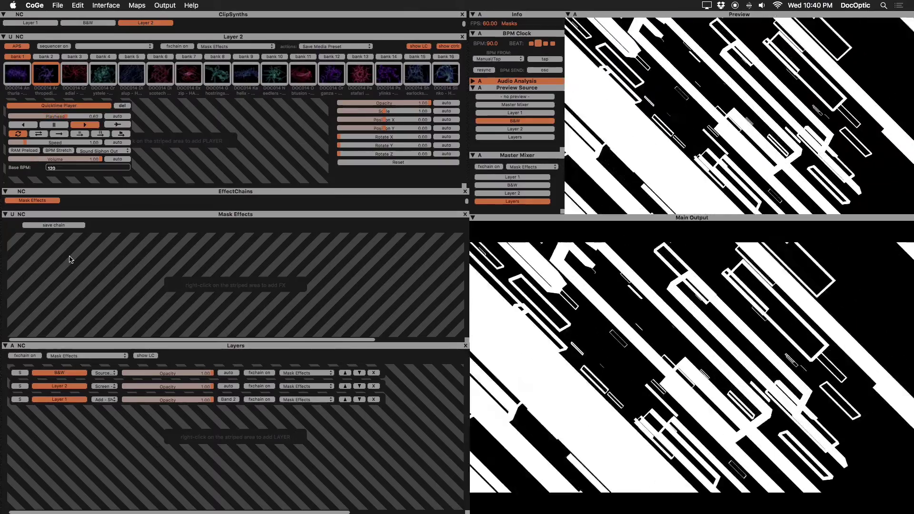
# - Bring up the Mask Effects add-effect list to add a Luma Key
pyautogui.rightClick(70, 257)
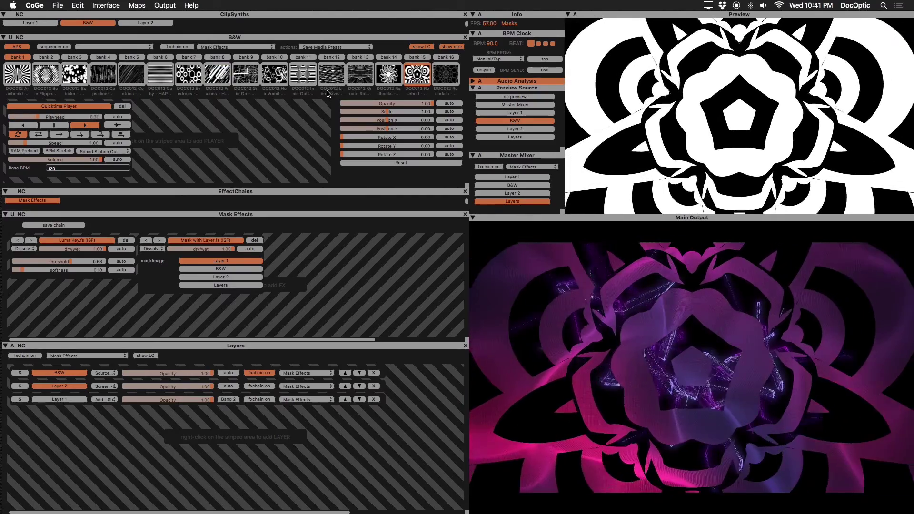
# - Use the hexagon clip as the B&W mask, a cyan clip on Layer 1, and a blue tentacle clip on Layer 2
pyautogui.click(282, 78)
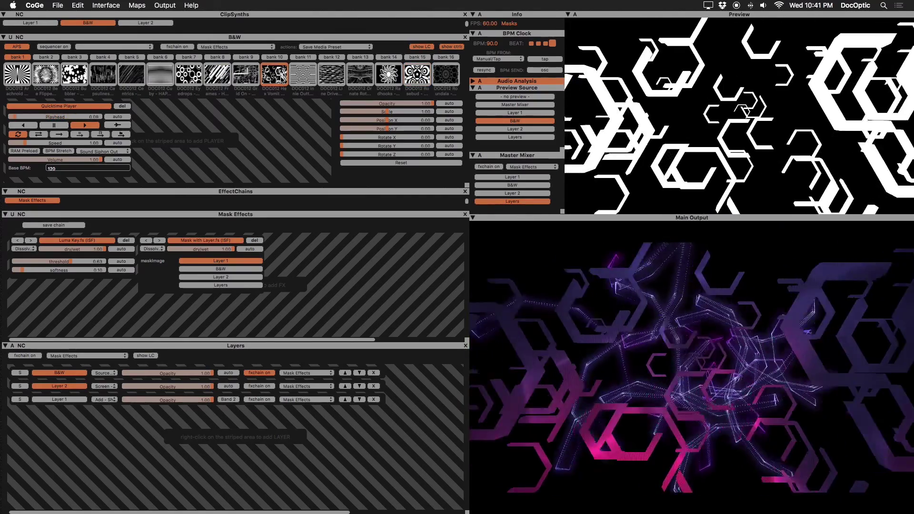
pyautogui.click(32, 24)
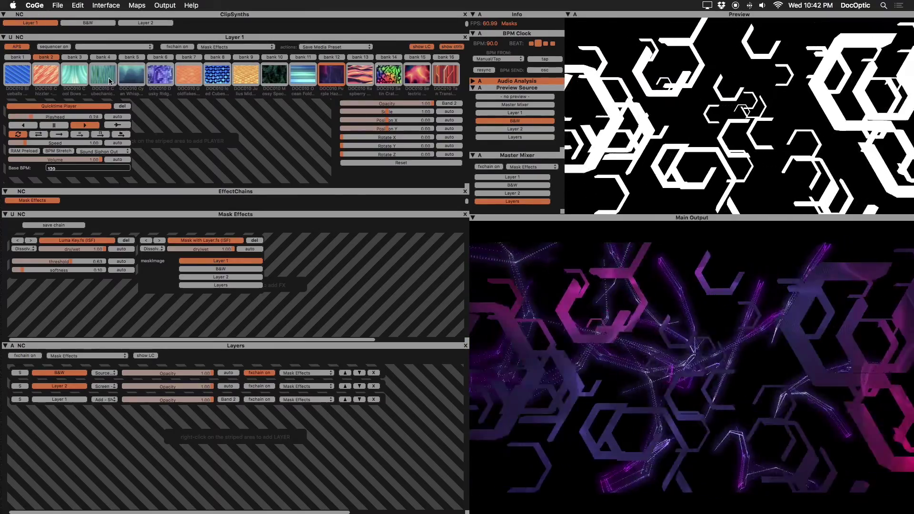
pyautogui.click(87, 79)
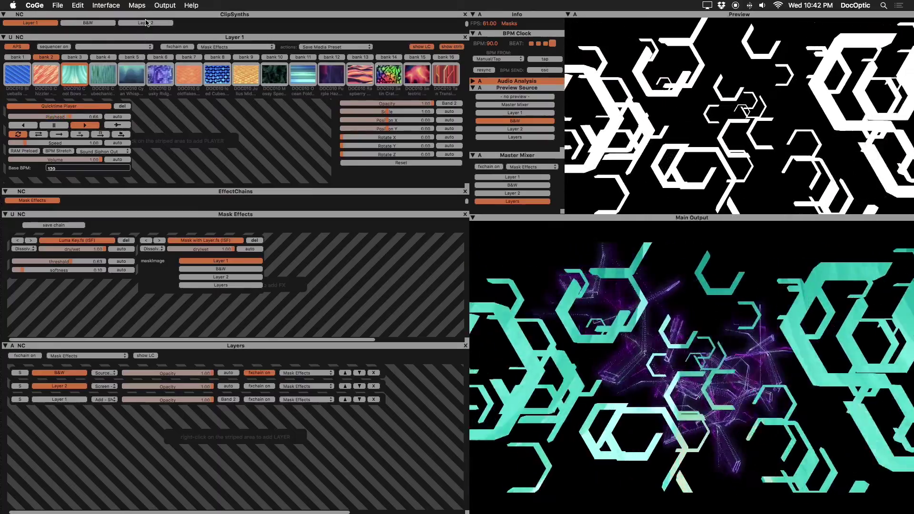
pyautogui.click(142, 24)
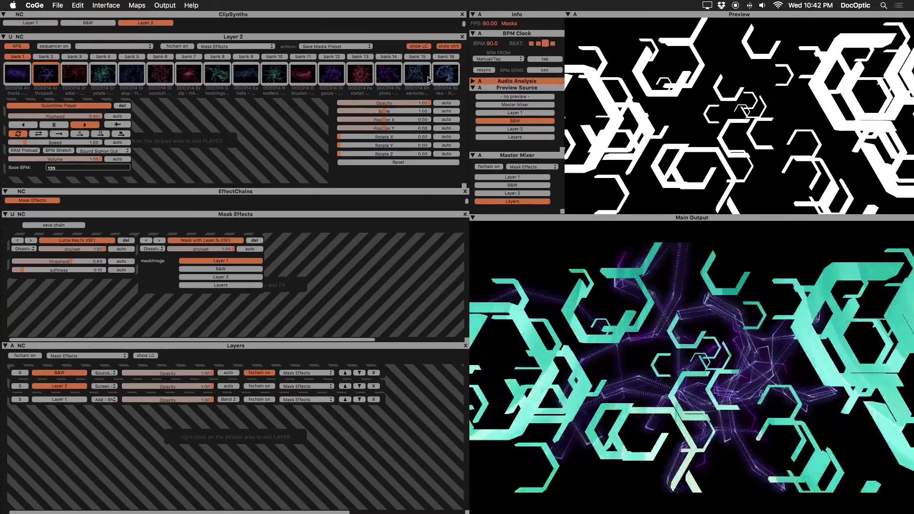
pyautogui.click(444, 75)
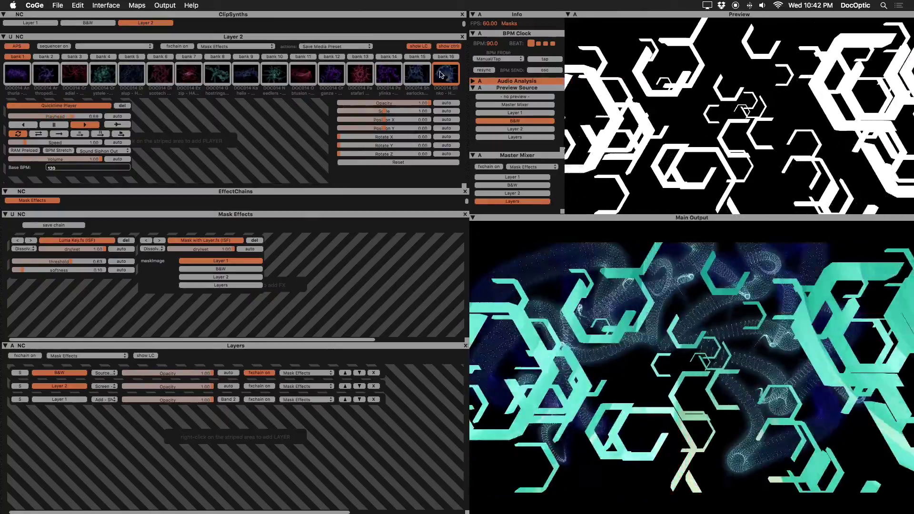
# - Mask with the DocOptic logo from B&W bank 2, the Electric clip on Layer 1, Ex zip on Layer 2
pyautogui.click(88, 23)
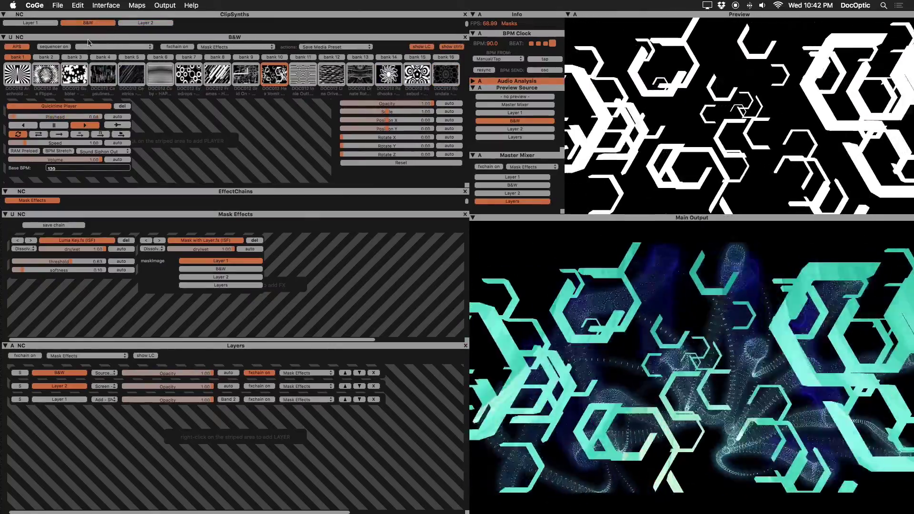
pyautogui.click(49, 57)
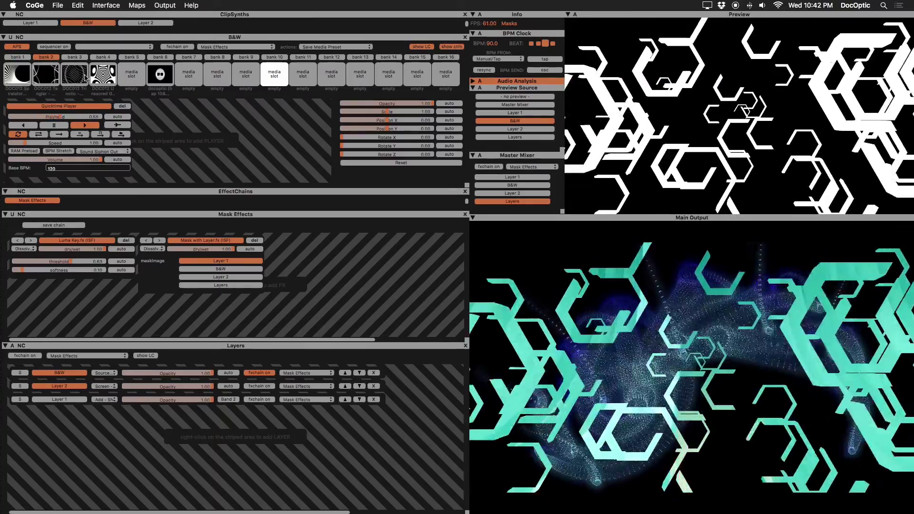
pyautogui.click(164, 76)
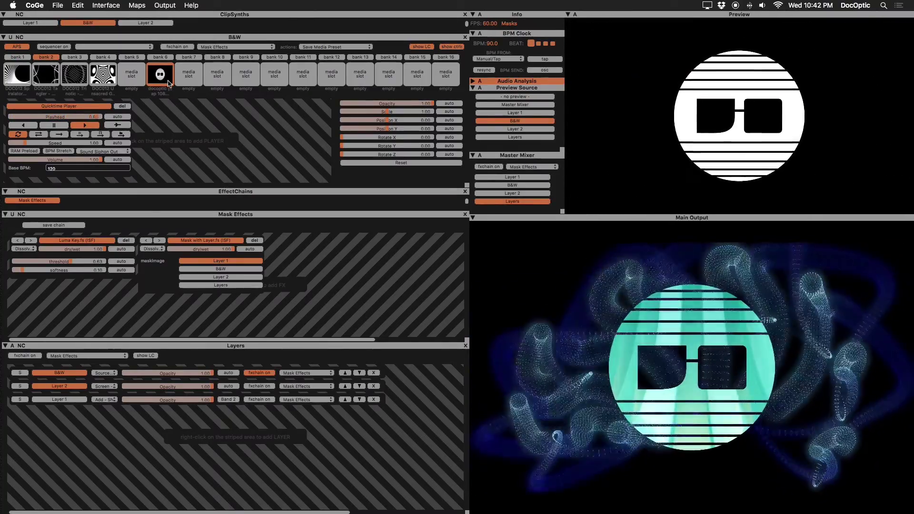
pyautogui.click(36, 24)
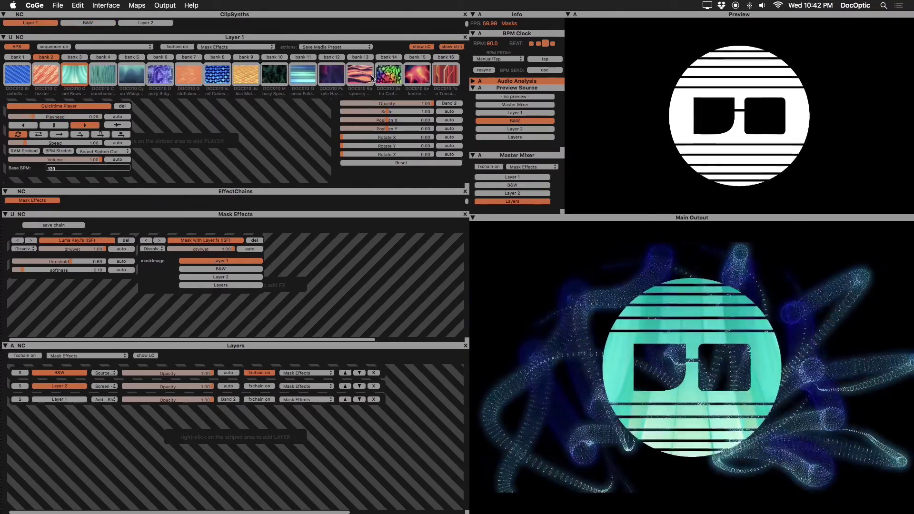
pyautogui.click(428, 74)
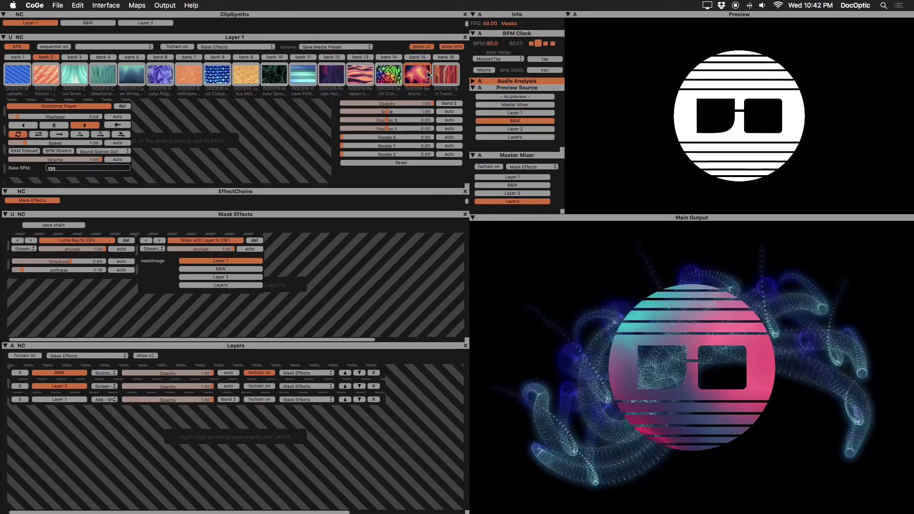
pyautogui.click(145, 23)
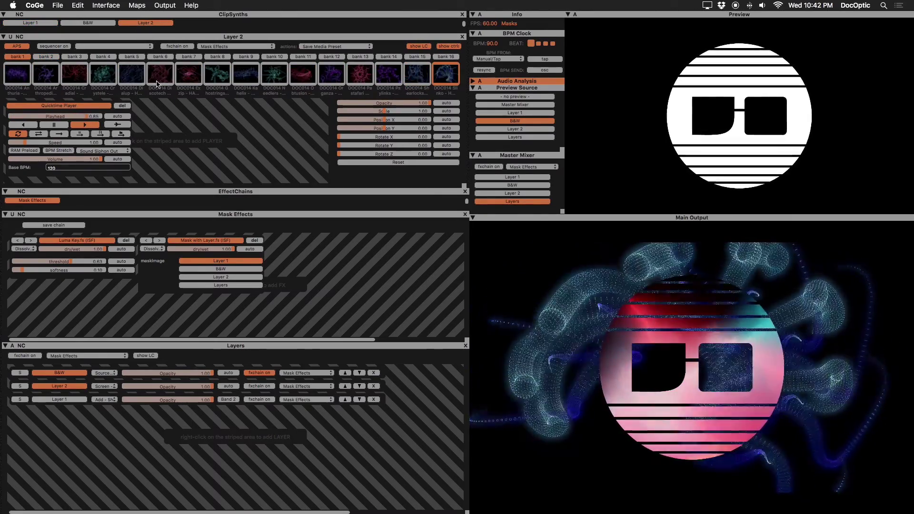
pyautogui.click(193, 79)
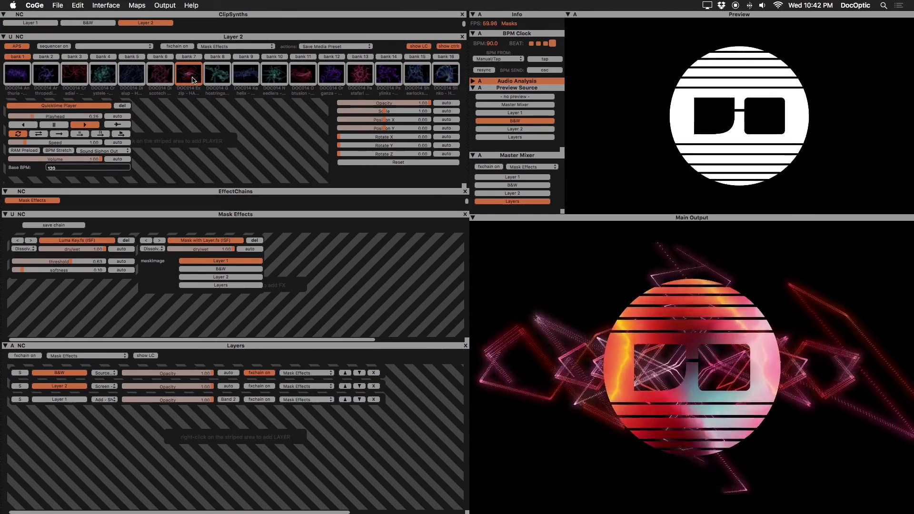